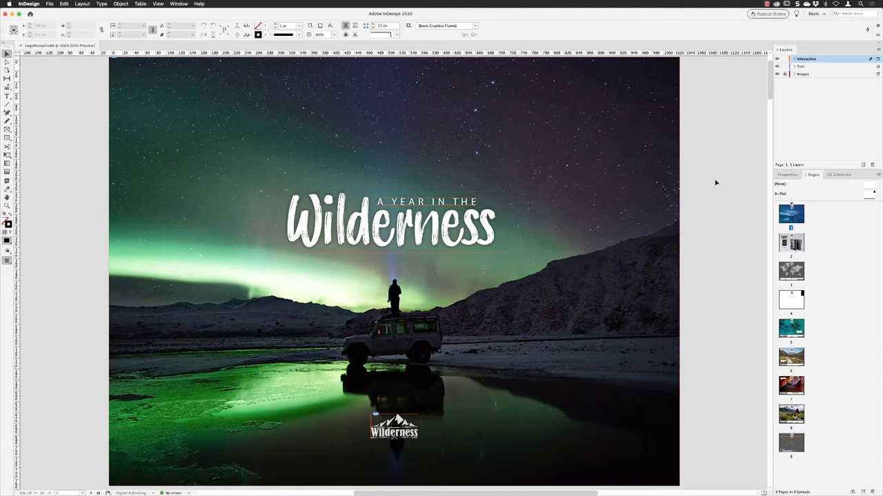
# Step: Select the small Wilderness logo and bring up its Animation panel, moved into place
pyautogui.click(400, 424)
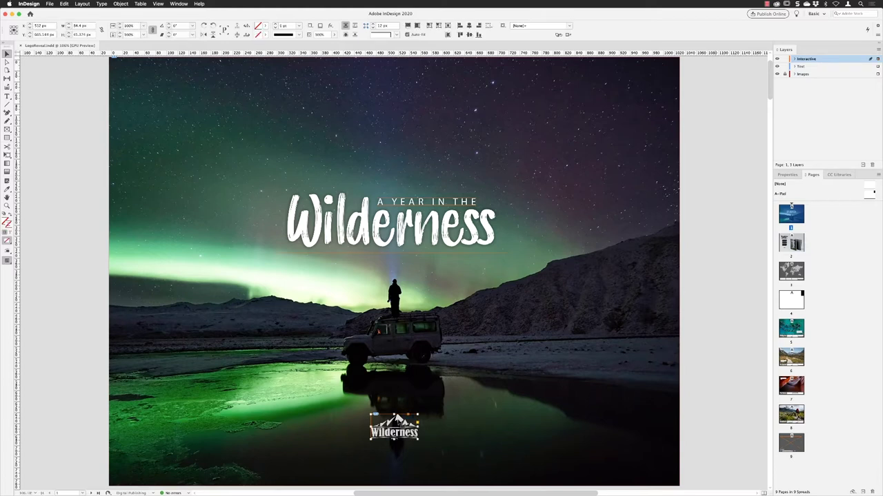
pyautogui.click(179, 3)
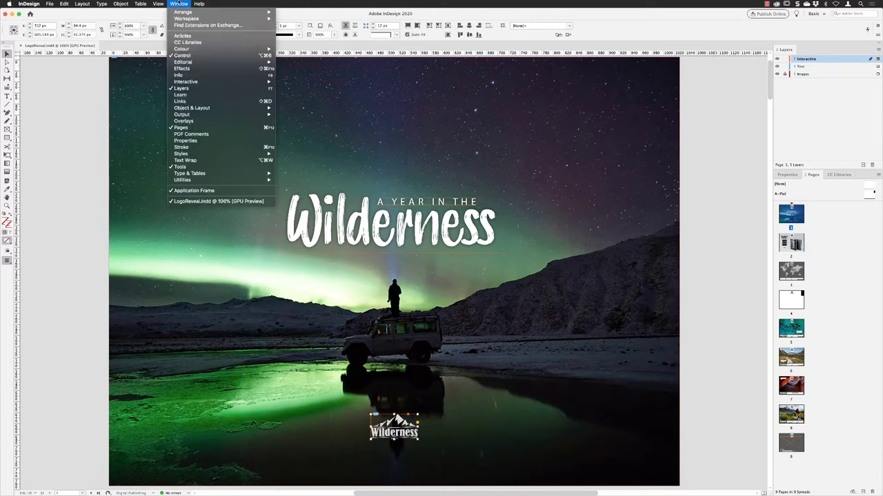
pyautogui.moveTo(184, 84)
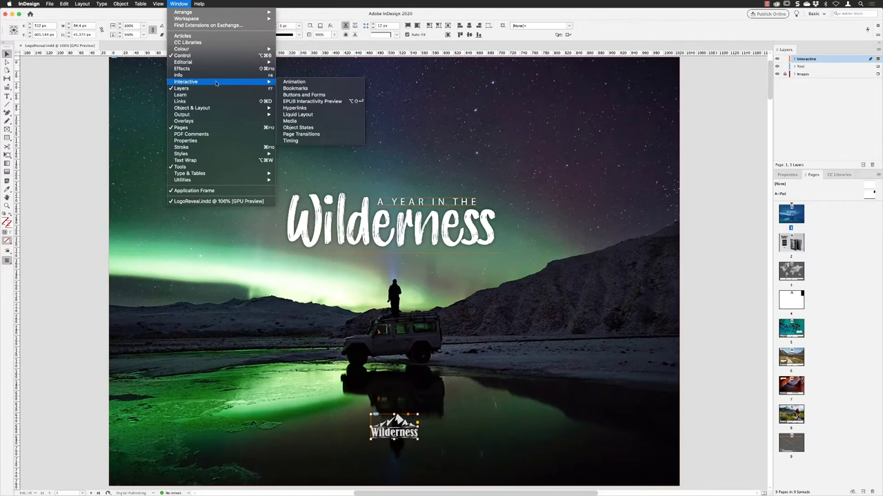
pyautogui.click(321, 82)
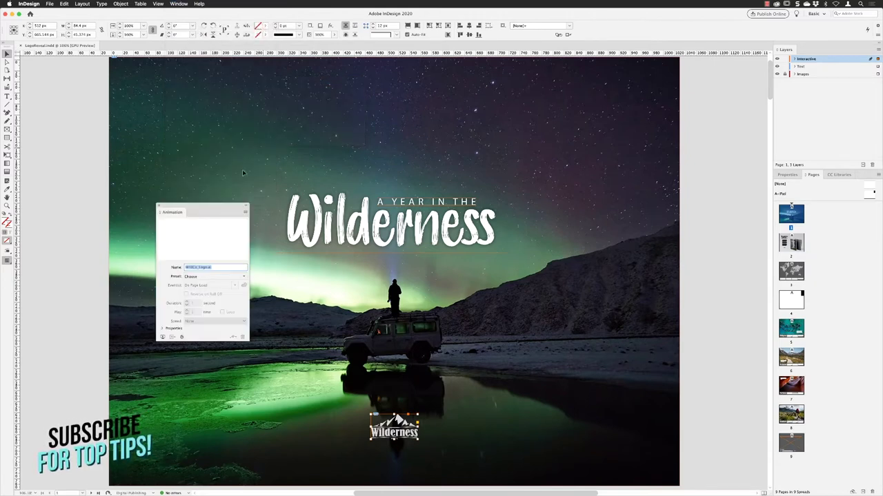
pyautogui.moveTo(218, 207); pyautogui.dragTo(245, 236)
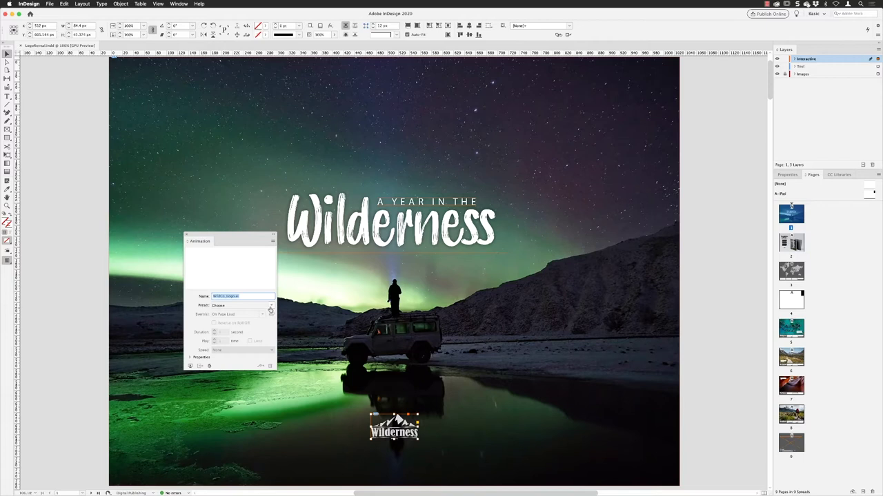
# Step: Apply the Fade In animation preset to the Wilderness logo
pyautogui.click(271, 307)
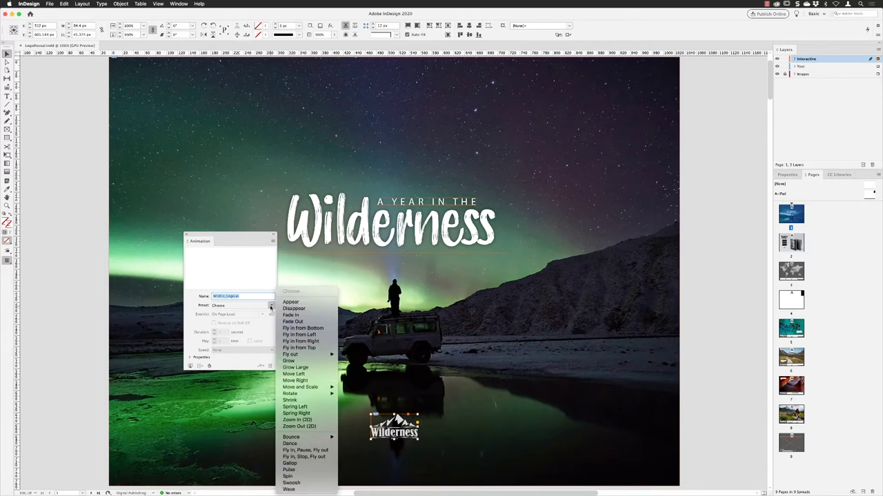
pyautogui.click(306, 315)
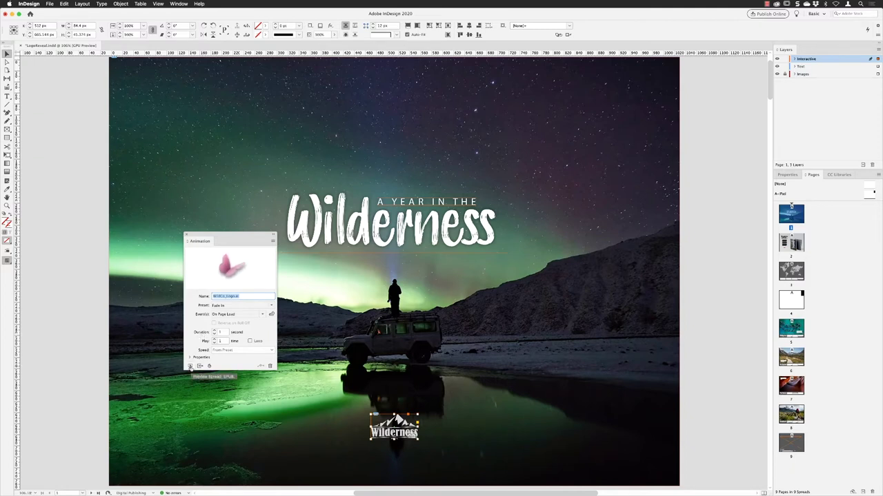
# Step: Lengthen the logo's fade-in to 2 seconds and replay it in the spread preview
pyautogui.click(190, 366)
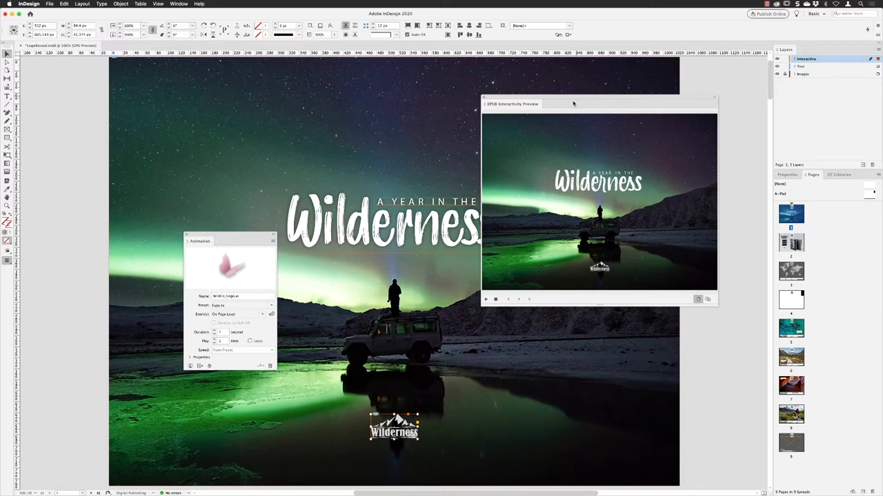
pyautogui.click(213, 333)
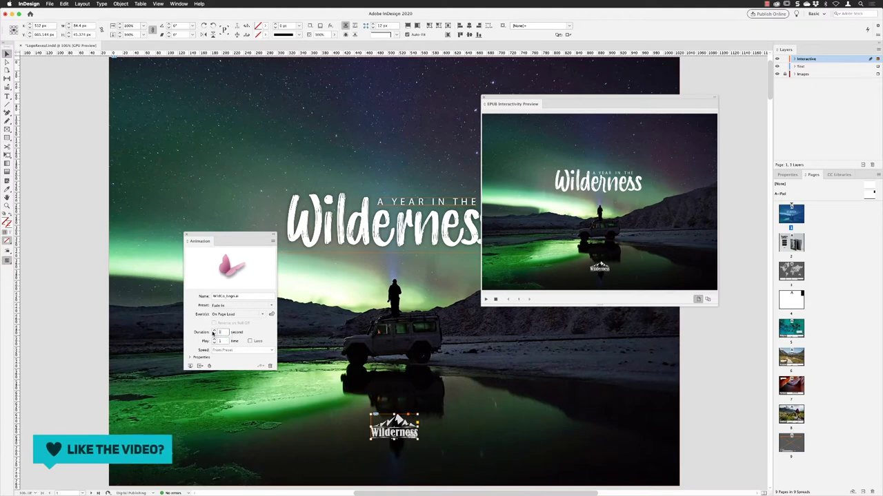
pyautogui.click(213, 331)
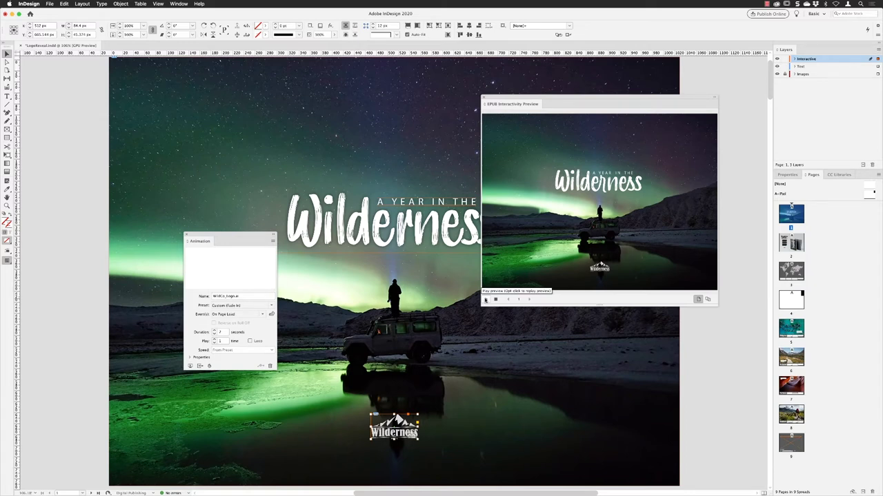
pyautogui.click(484, 299)
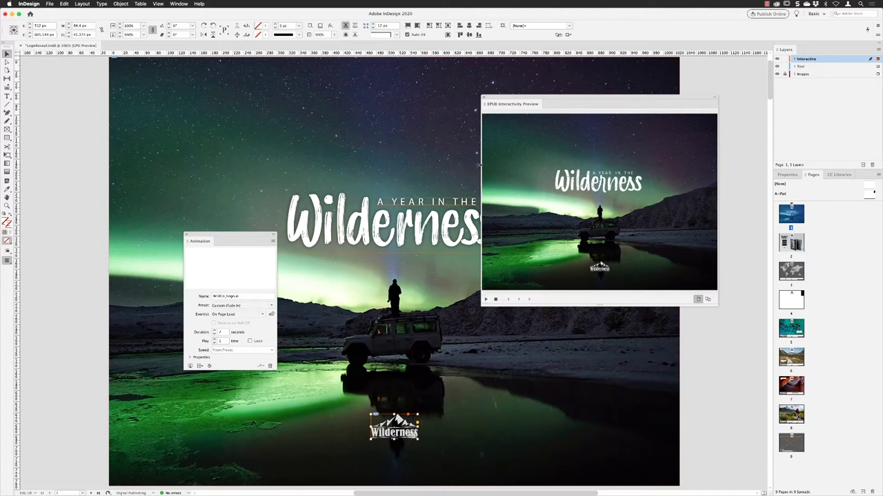
# Step: Group the A YEAR IN THE and Wilderness title frames into a single object
pyautogui.click(714, 98)
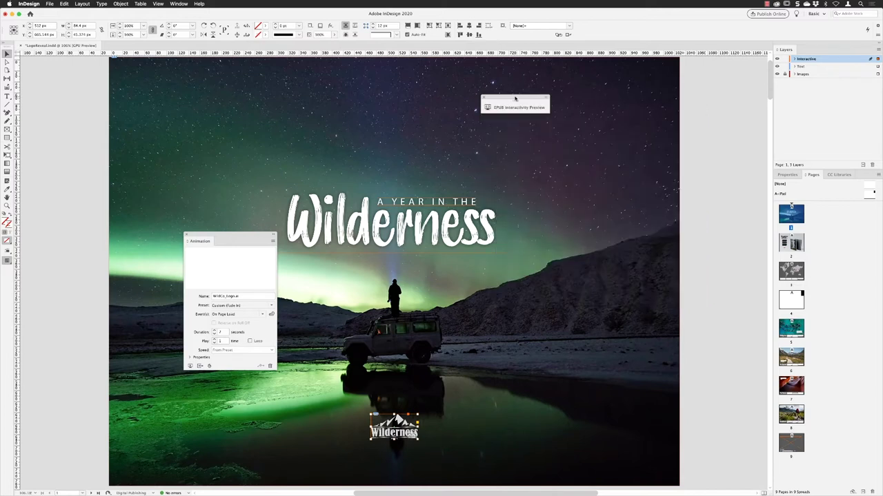
pyautogui.moveTo(502, 99); pyautogui.dragTo(681, 90)
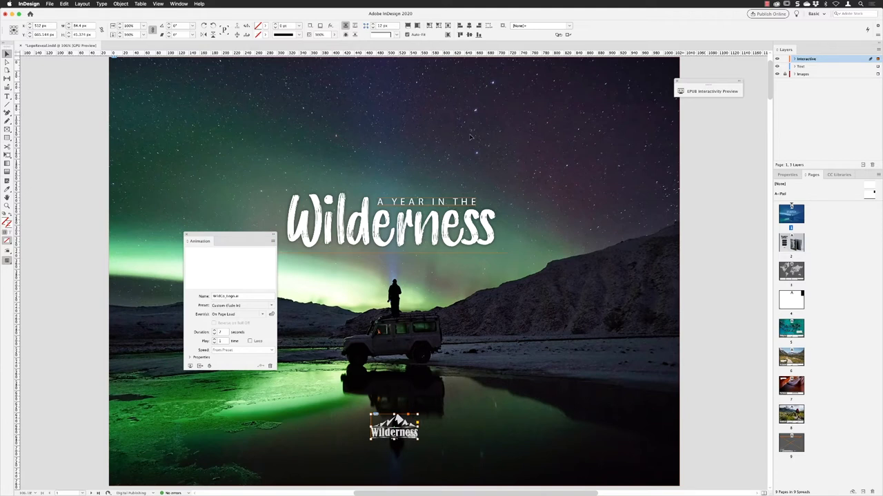
pyautogui.click(819, 75)
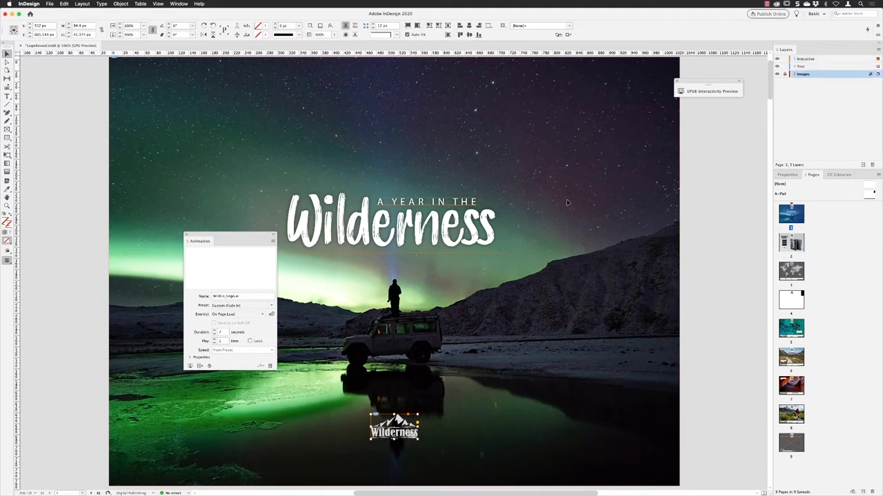
pyautogui.click(302, 268)
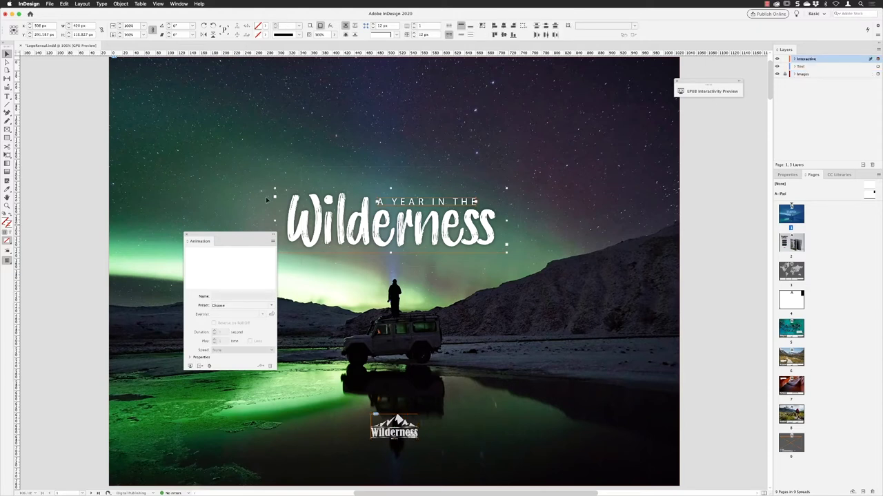
pyautogui.click(121, 4)
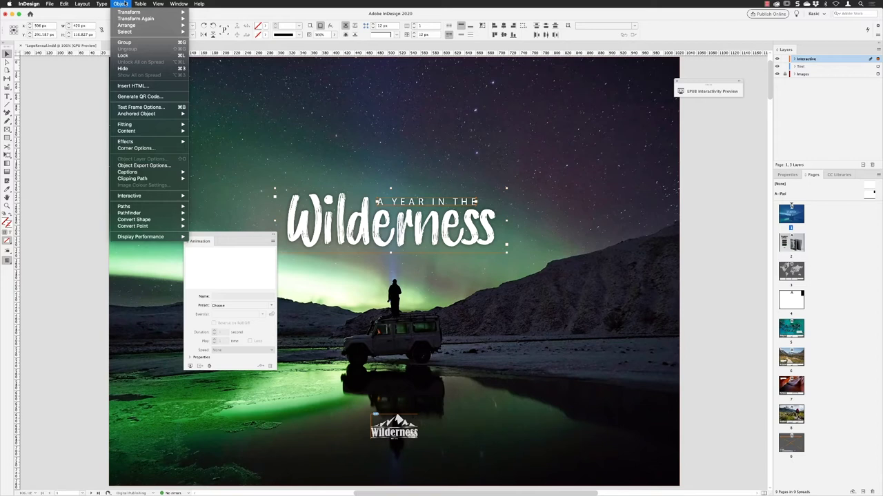
pyautogui.click(125, 42)
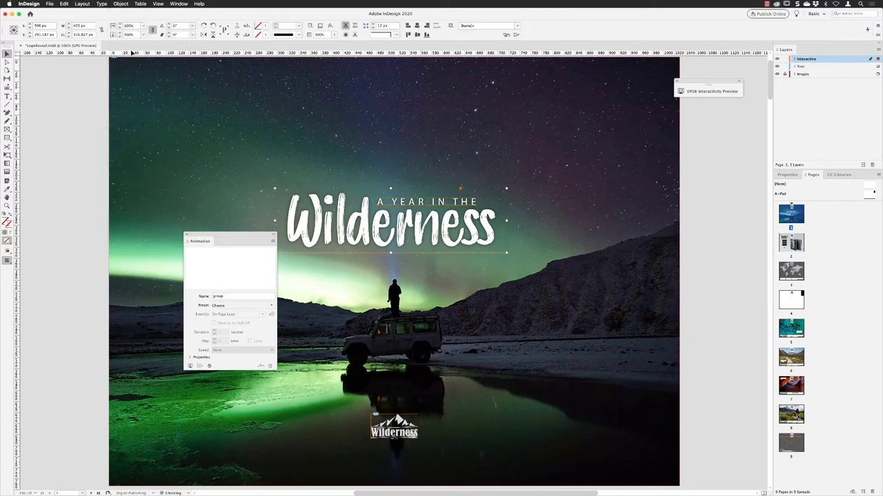
pyautogui.moveTo(252, 236); pyautogui.dragTo(234, 182)
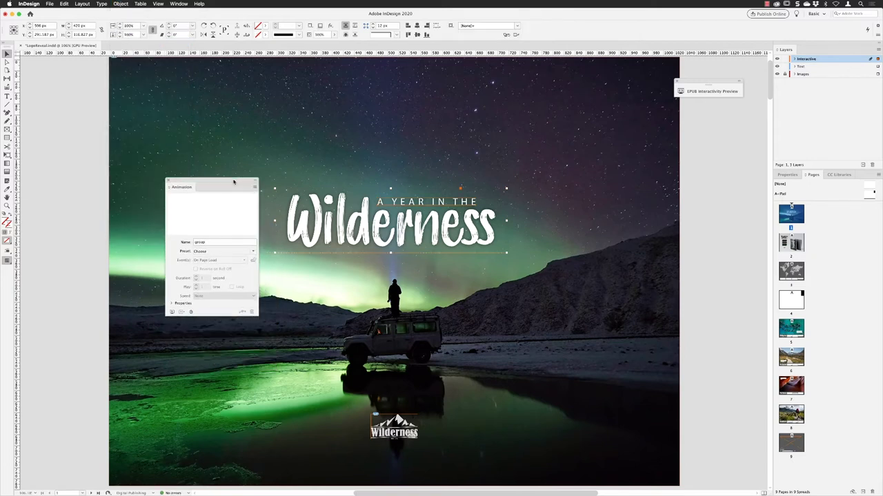
# Step: Name the title group's animation 'titles' and apply the Fly-in from Bottom preset
pyautogui.doubleClick(206, 244)
pyautogui.write('Litles')
pyautogui.press('Return')
pyautogui.click(254, 252)
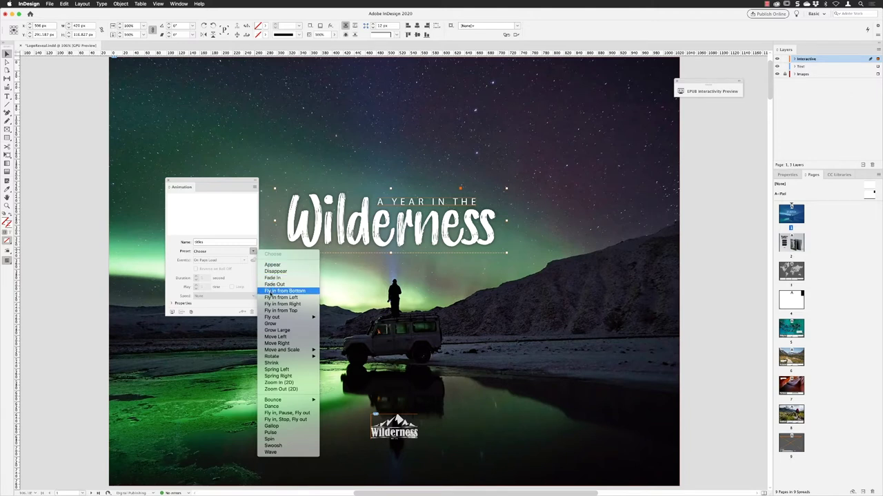
pyautogui.click(267, 294)
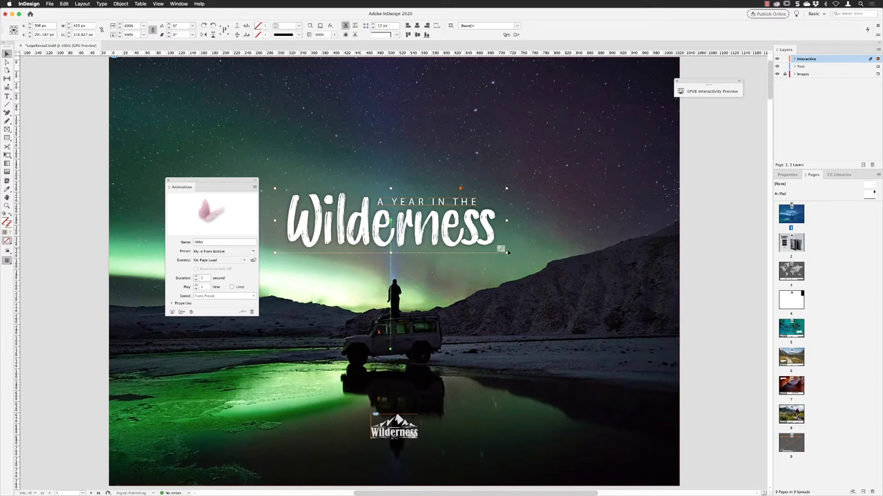
pyautogui.click(714, 91)
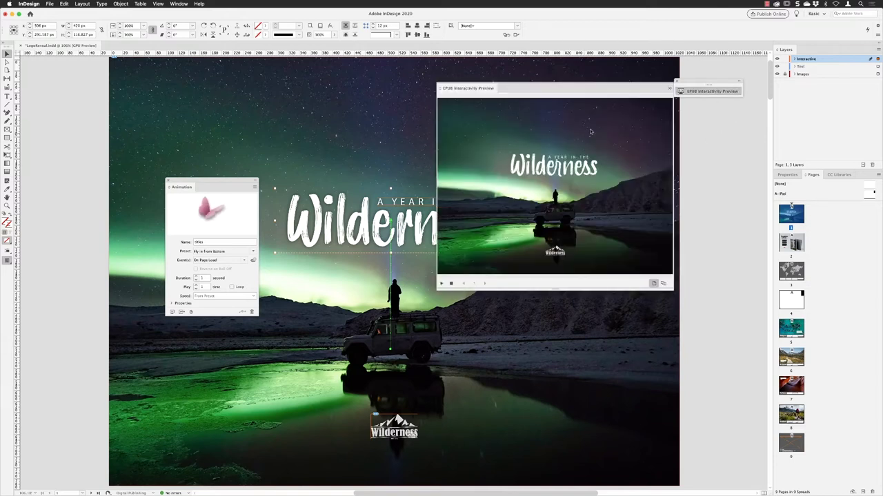
pyautogui.click(441, 284)
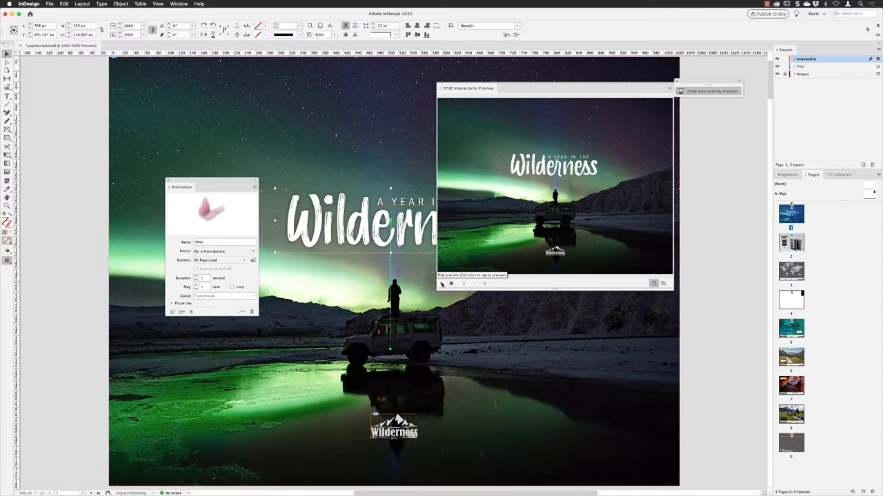
# Step: Set the titles fly-in duration to 5 seconds and replay it in EPUB Interactivity Preview
pyautogui.doubleClick(204, 278)
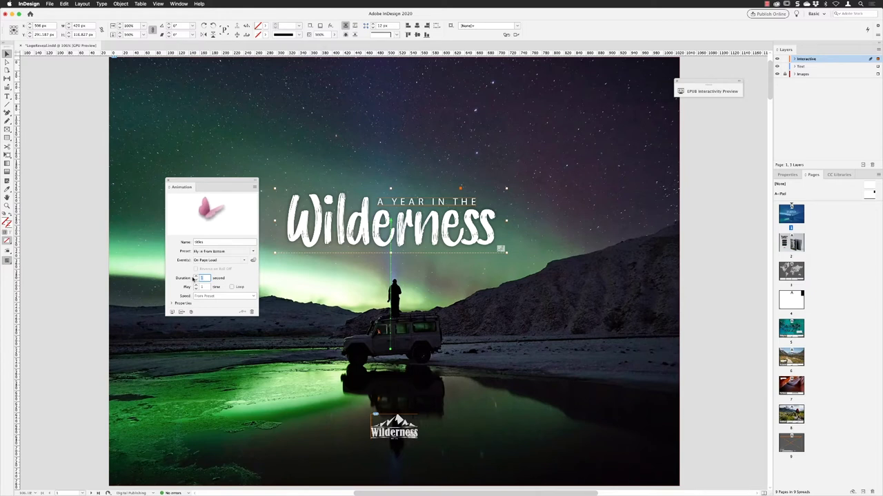
pyautogui.write('5')
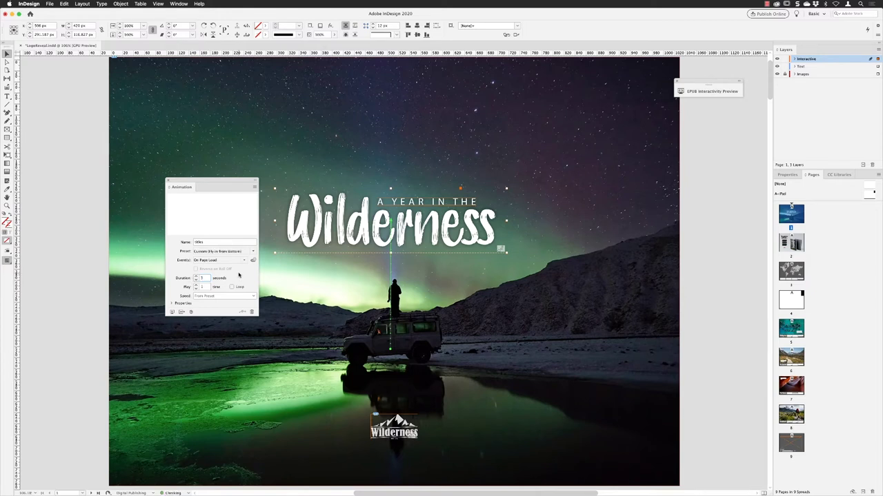
pyautogui.click(703, 91)
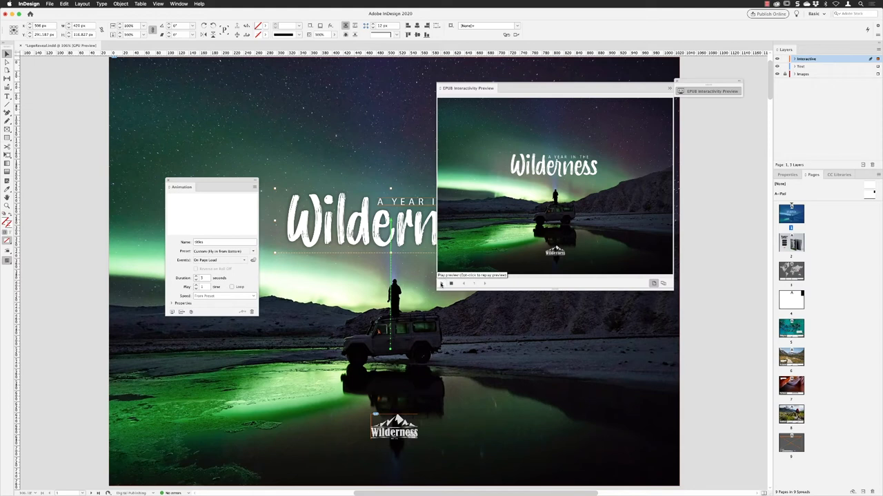
pyautogui.click(441, 284)
# Step: In the Timing panel, link the WildCo_Logo.ai and titles animations to play together
pyautogui.click(712, 91)
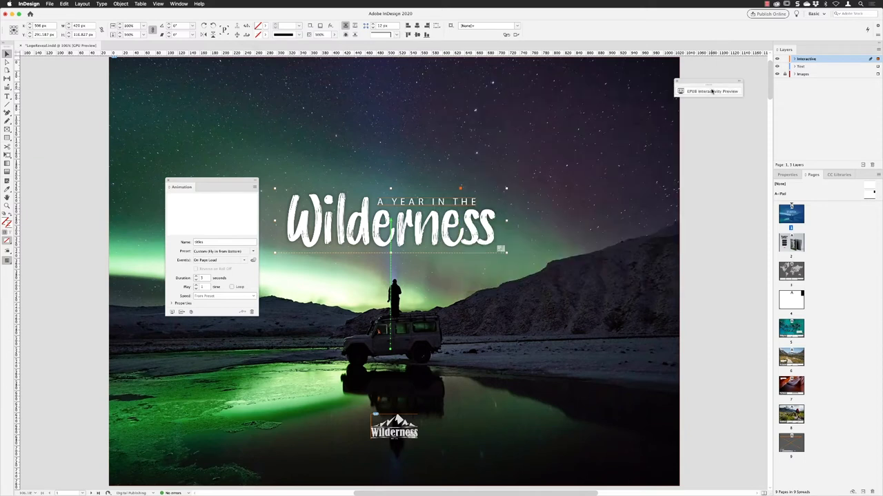
pyautogui.click(191, 313)
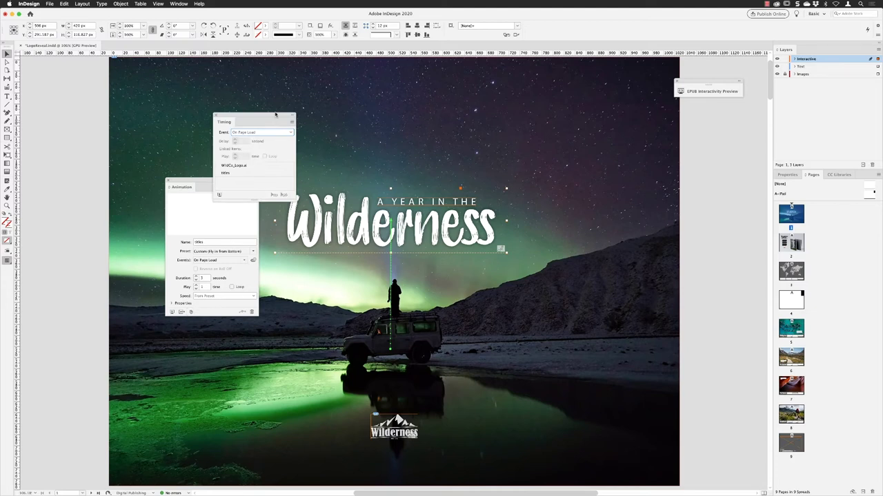
pyautogui.moveTo(275, 115); pyautogui.dragTo(302, 89)
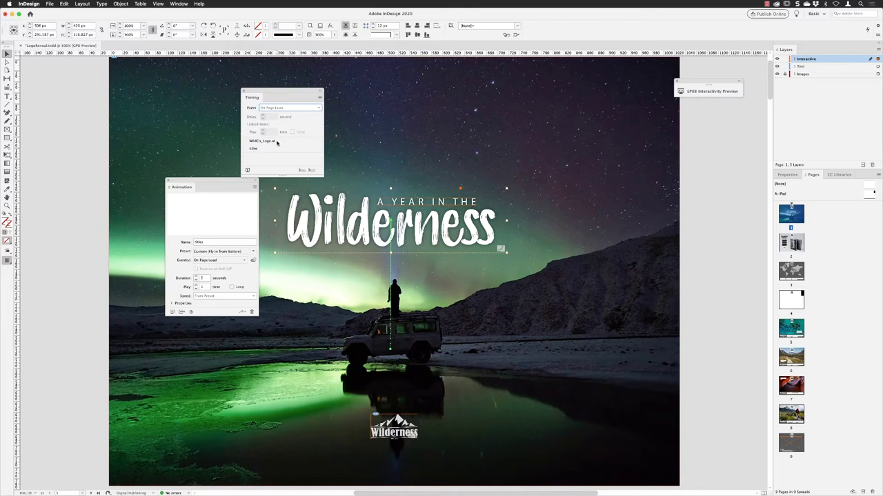
pyautogui.click(277, 142)
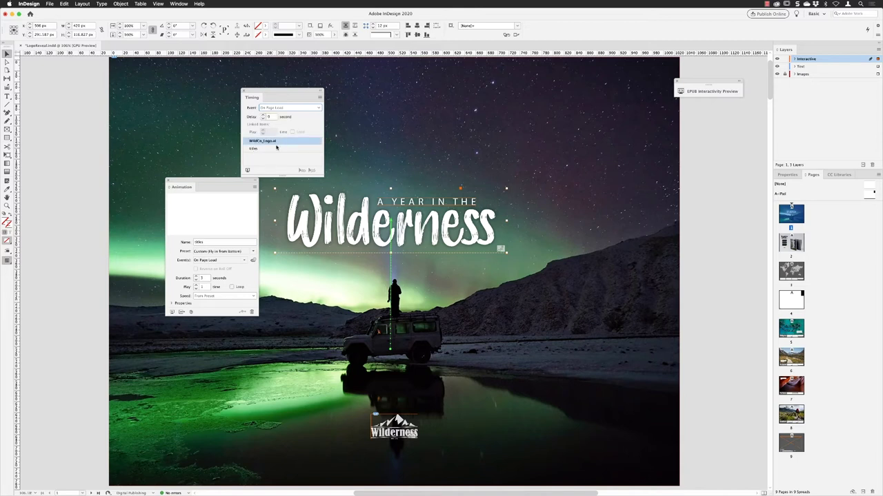
pyautogui.keyDown('shift'); pyautogui.click(274, 149); pyautogui.keyUp('shift')
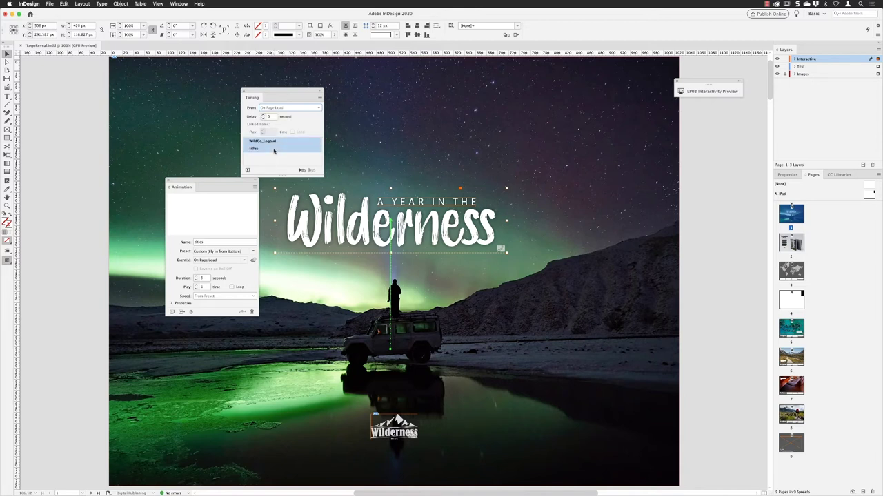
pyautogui.click(301, 171)
pyautogui.click(704, 91)
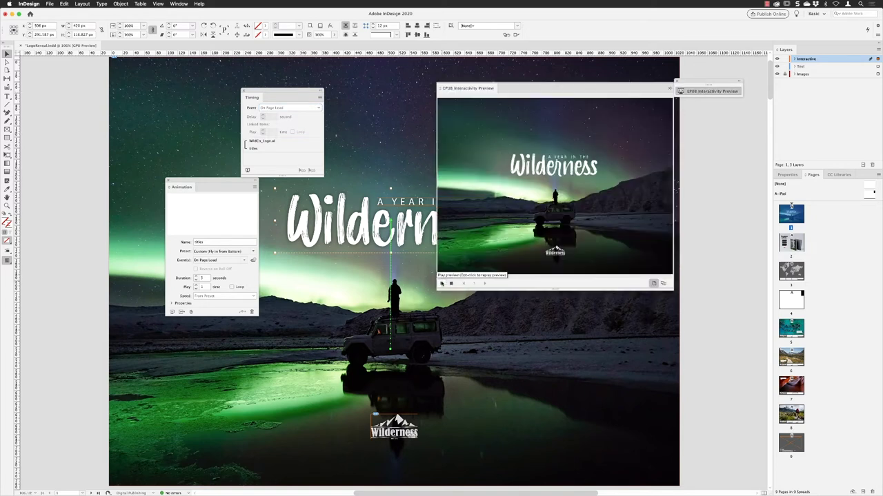
pyautogui.click(441, 283)
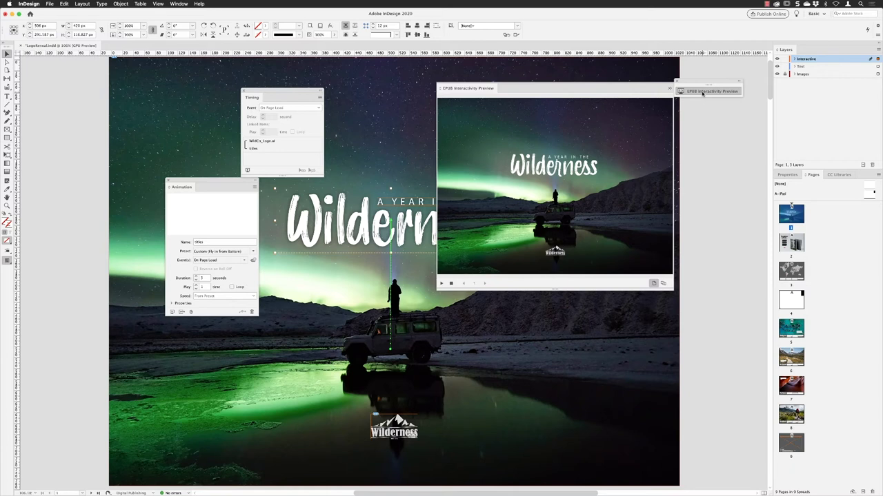
pyautogui.click(702, 92)
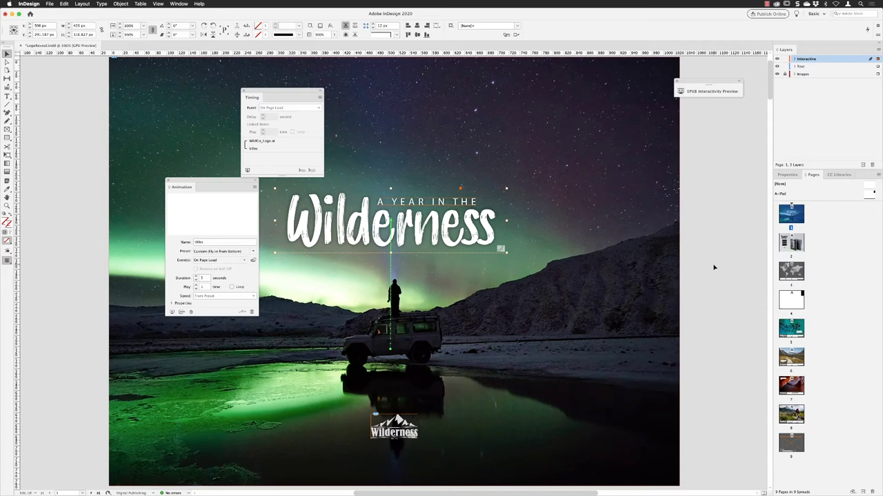
# Step: Move the Animation and Timing panels aside and deselect the Wilderness title
pyautogui.moveTo(189, 183); pyautogui.dragTo(90, 206)
pyautogui.moveTo(270, 91); pyautogui.dragTo(57, 90)
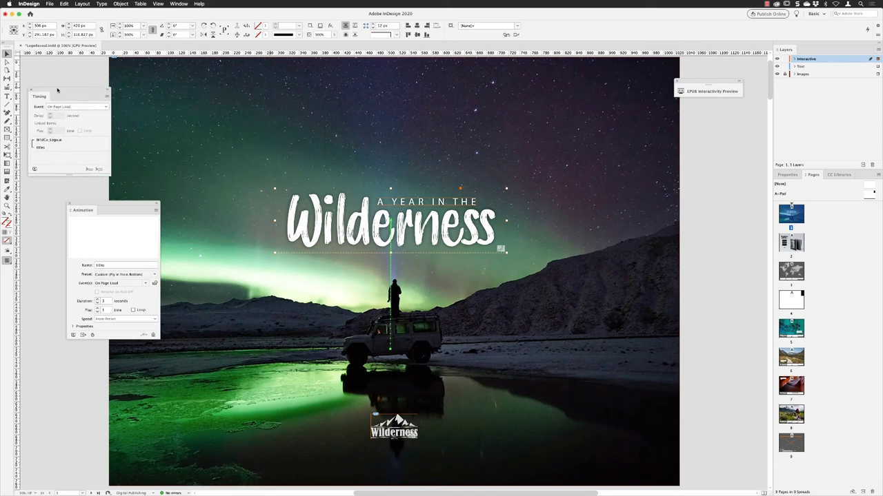
pyautogui.click(76, 68)
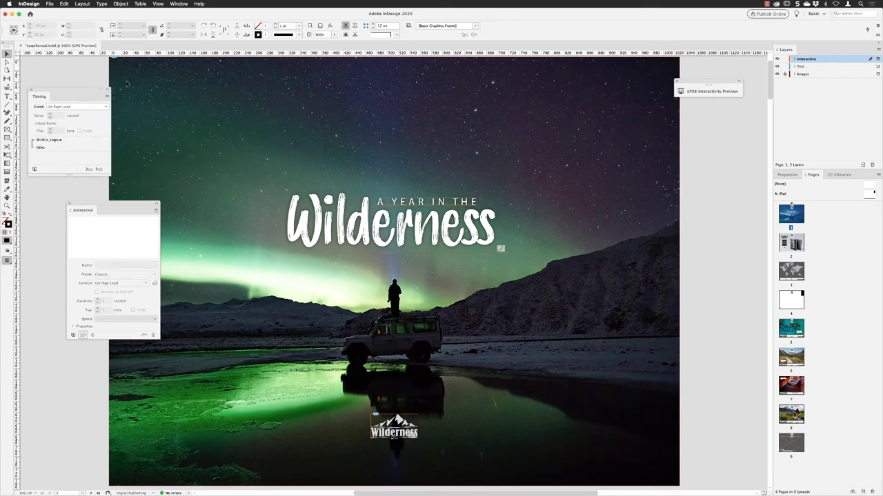
# Step: Select Cover_Reveal.psd on the Images layer and open it in Photoshop with Edit Original
pyautogui.click(795, 74)
pyautogui.click(551, 149)
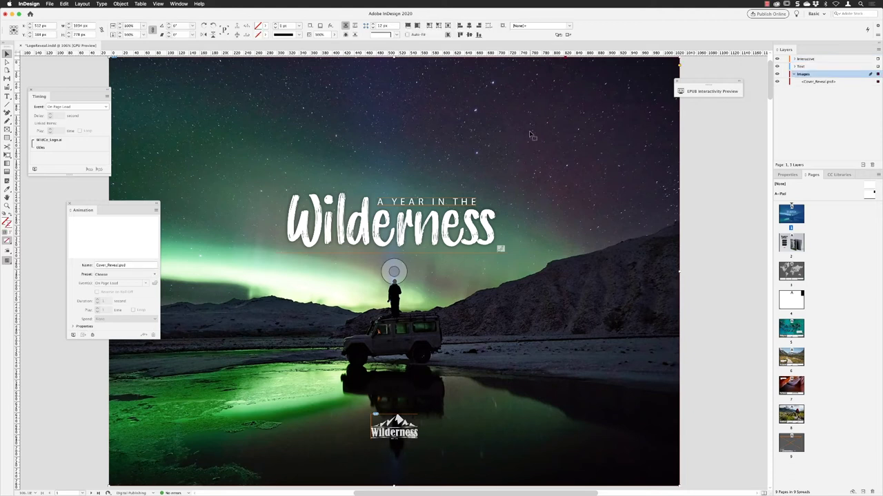
pyautogui.rightClick(529, 134)
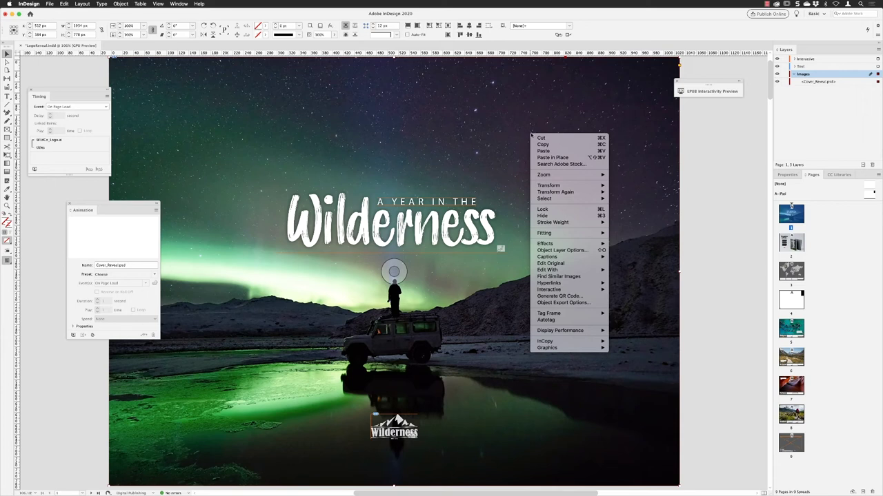
pyautogui.click(565, 264)
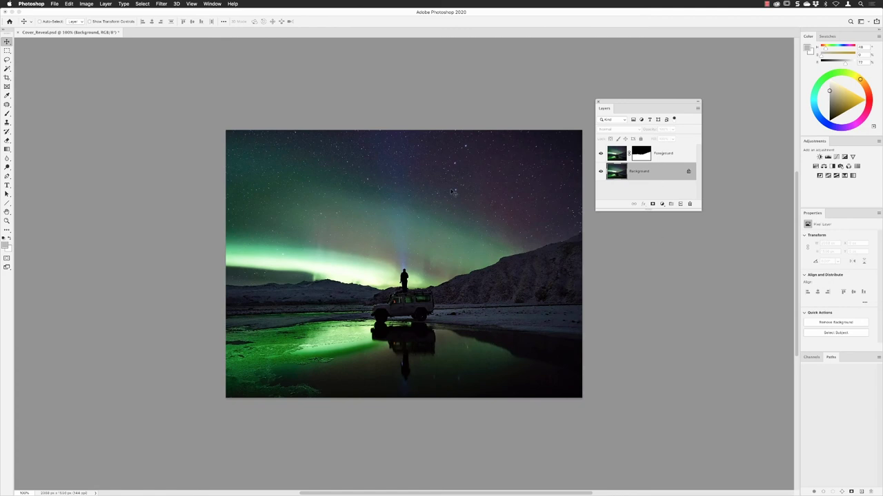
pyautogui.click(601, 173)
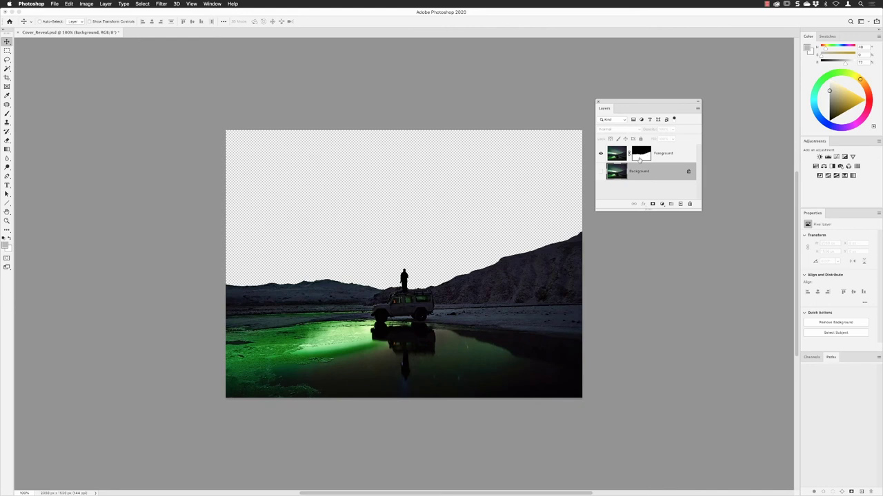
pyautogui.click(600, 172)
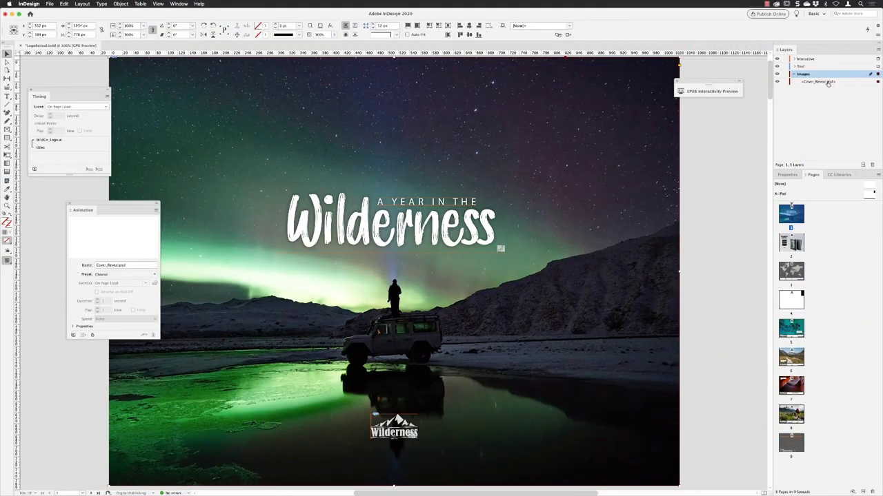
# Step: Copy Cover_Reveal.psd and Paste in Place to stack a duplicate over the original
pyautogui.click(826, 83)
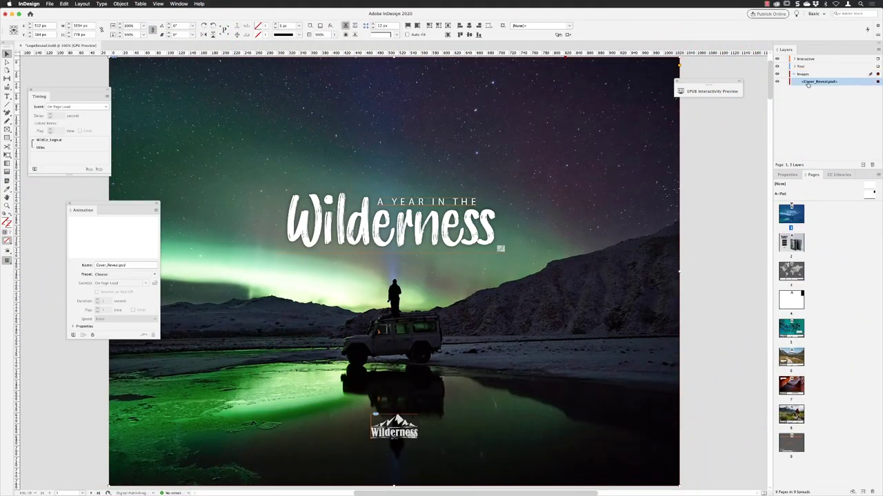
pyautogui.click(63, 4)
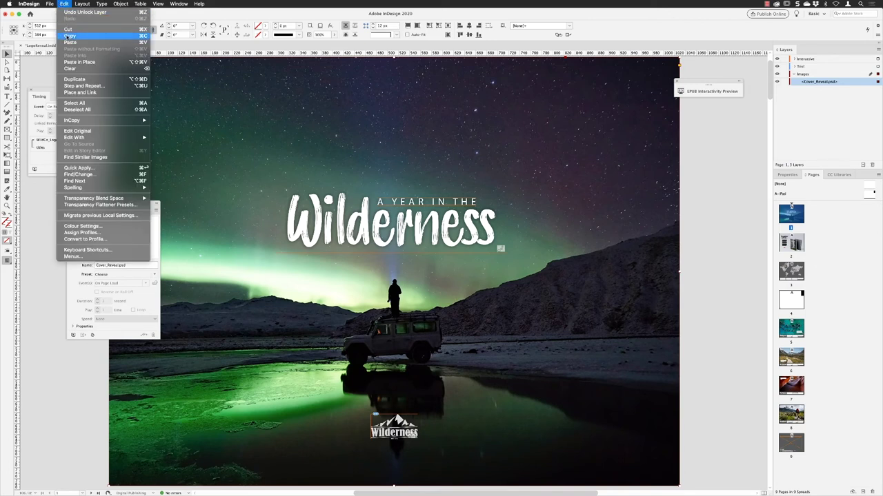
pyautogui.click(68, 35)
pyautogui.click(63, 4)
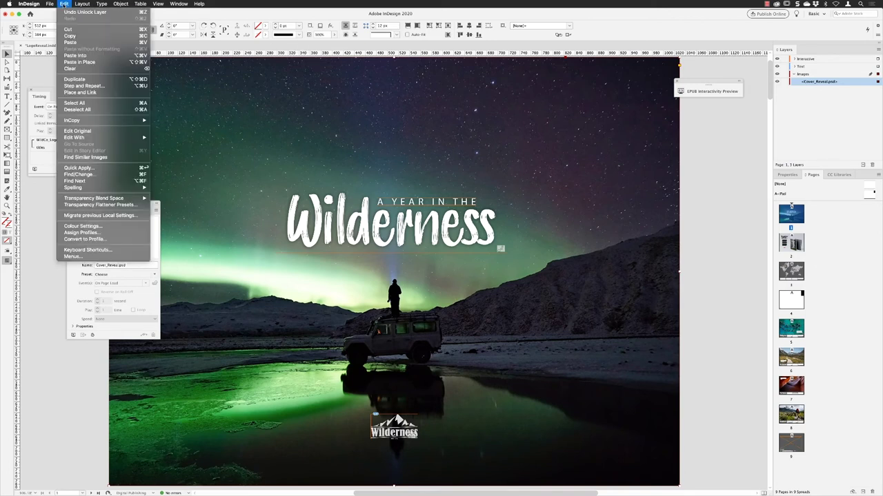
pyautogui.click(81, 62)
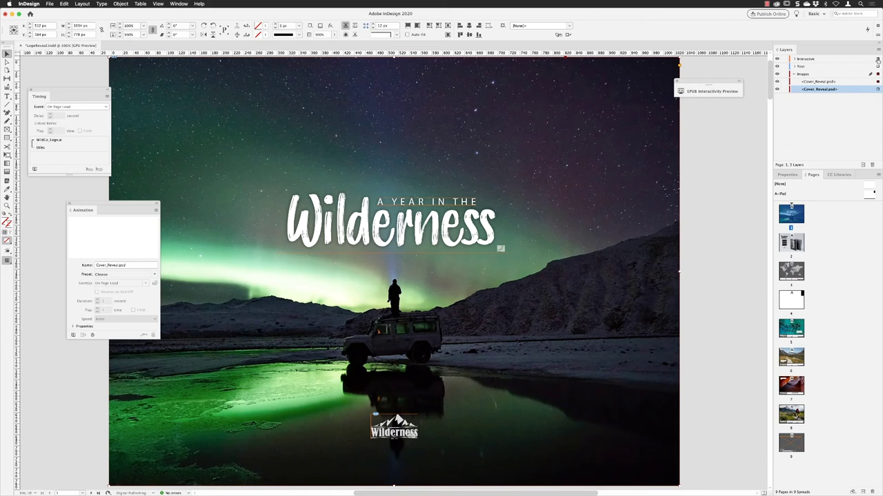
# Step: Move the photo copy to the Interactive layer and hide its Background in Object Layer Options
pyautogui.moveTo(877, 60); pyautogui.dragTo(878, 60)
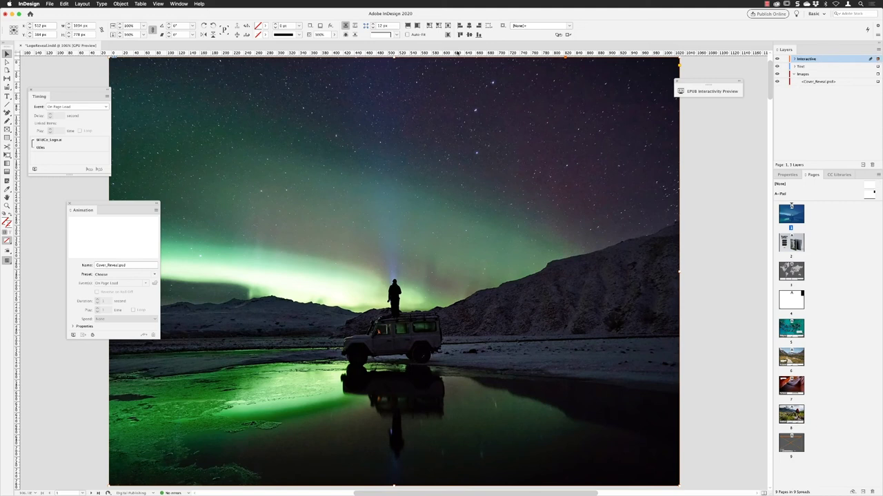
pyautogui.click(125, 4)
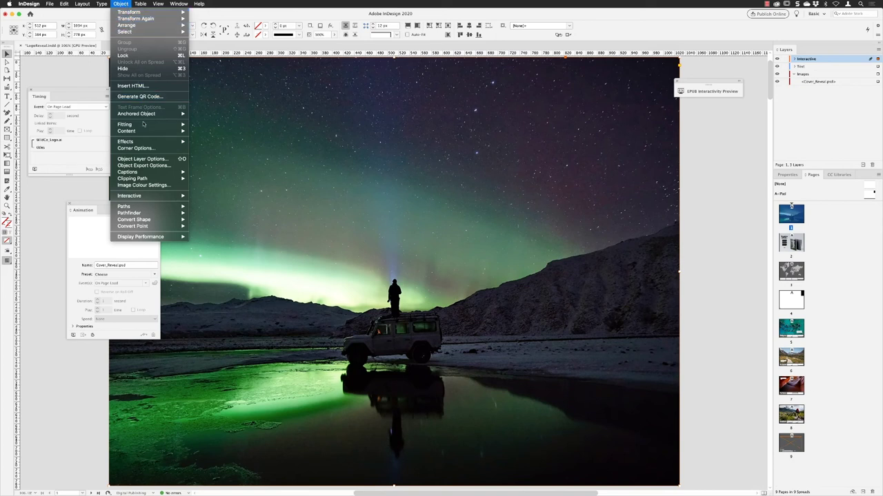
pyautogui.click(145, 160)
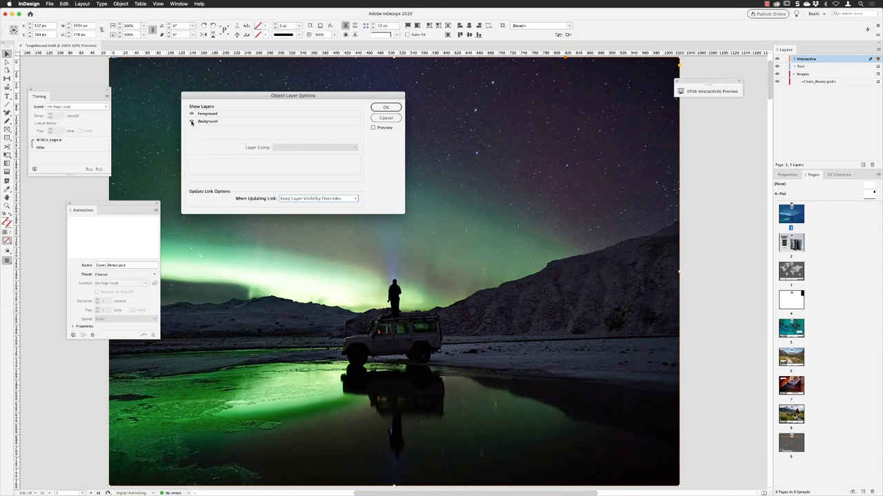
pyautogui.click(386, 107)
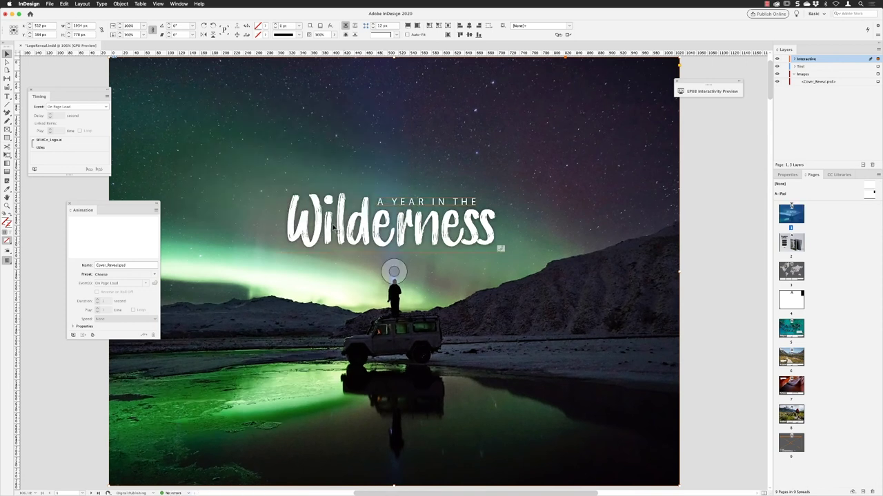
# Step: Move WildCo_Logo.ai above the Cover_Reveal.psd copy in the Interactive layer
pyautogui.click(795, 59)
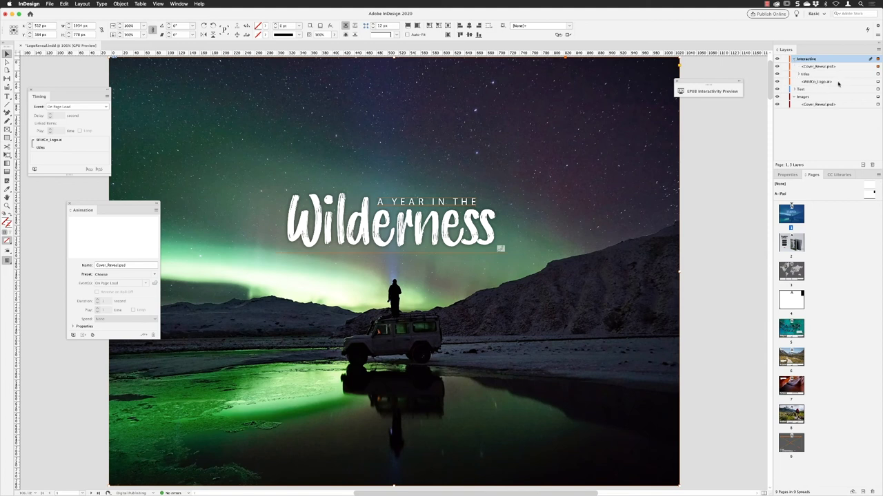
pyautogui.moveTo(841, 82); pyautogui.dragTo(837, 65)
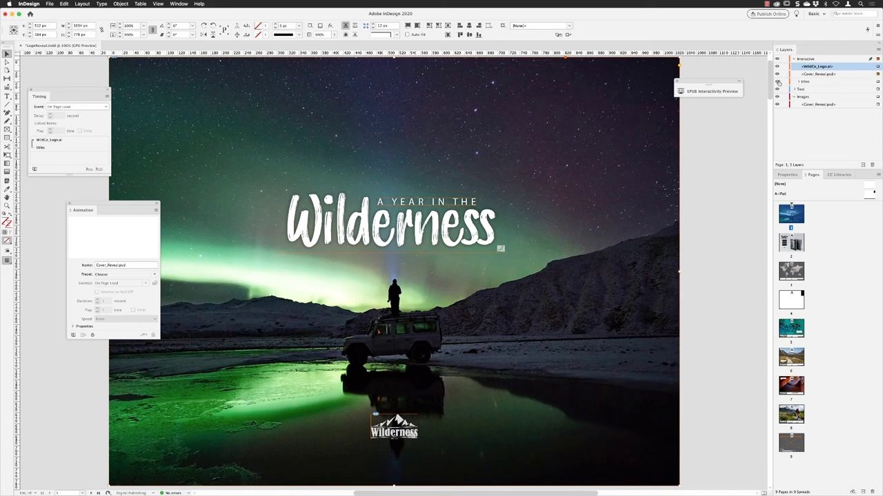
# Step: Replay the cover in EPUB Interactivity Preview, showing the Wilderness title flying in
pyautogui.click(695, 92)
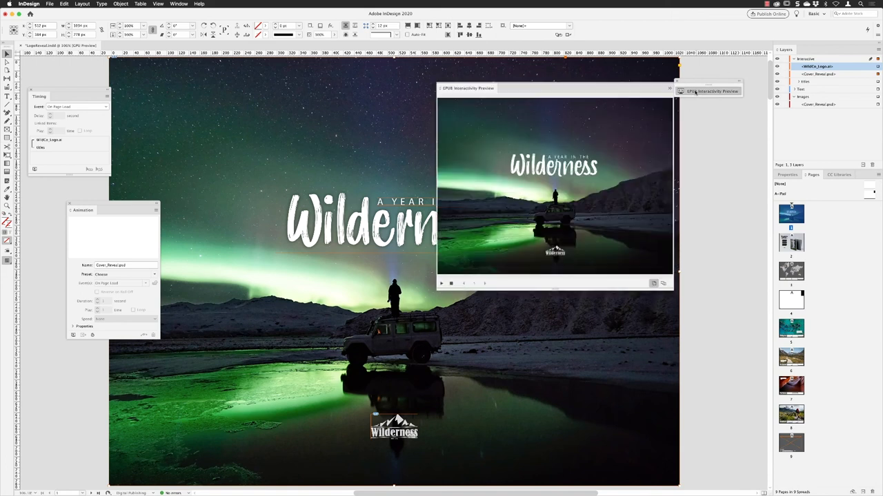
pyautogui.click(441, 284)
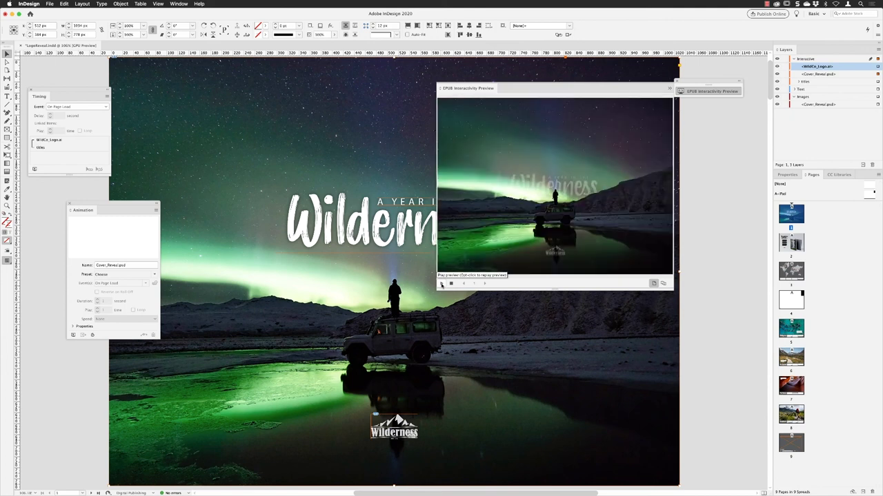